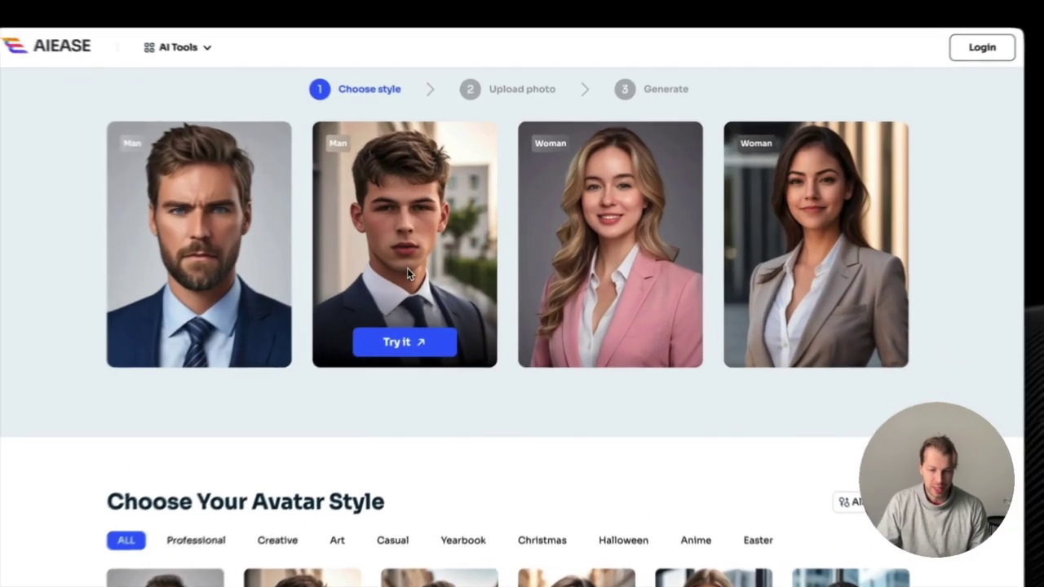
- Choose the Professional Man style, upload the selfie, and sign in to generate
{"action": "left_click", "coordinate": [440, 312]}
{"action": "left_click_drag", "start_coordinate": [1032, 205], "coordinate": [200, 302]}
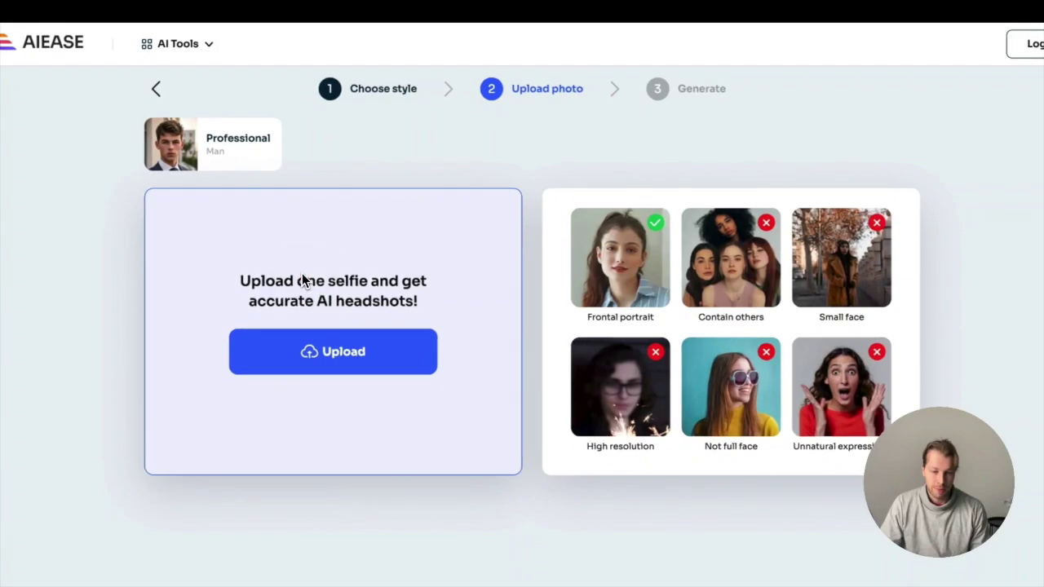
{"action": "left_click_drag", "start_coordinate": [302, 280], "coordinate": [302, 280]}
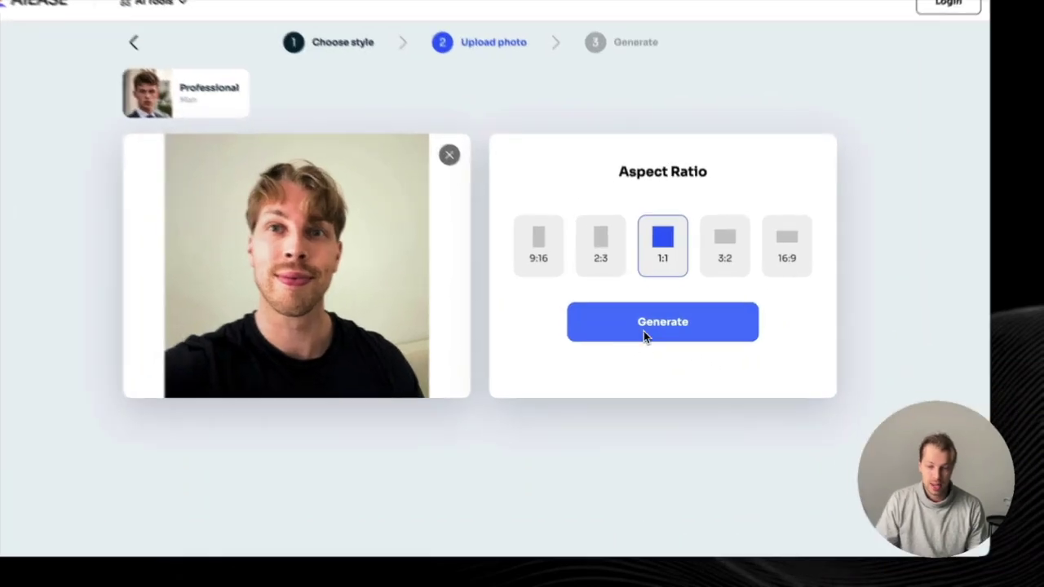
{"action": "left_click", "coordinate": [658, 342]}
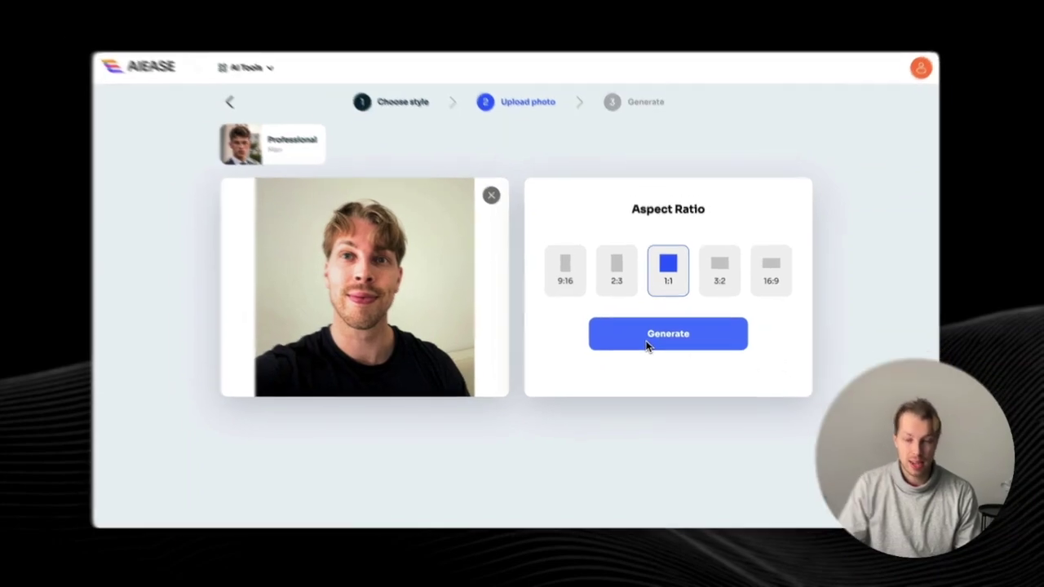
- Generate the 1:1 headshot in a navy suit before apartment buildings and view it full size
{"action": "left_click", "coordinate": [650, 343]}
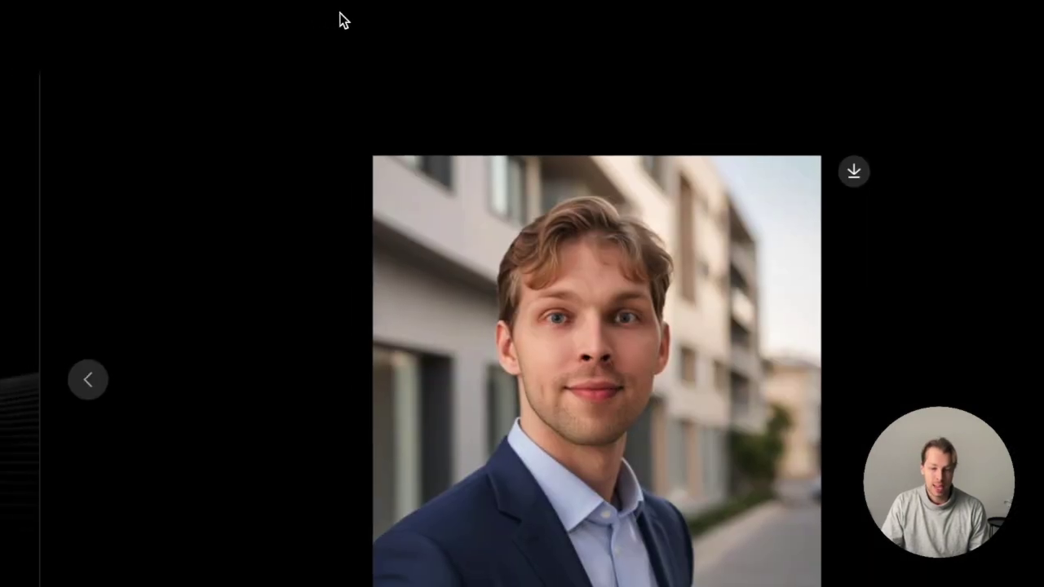
{"action": "mouse_move", "coordinate": [408, 14]}
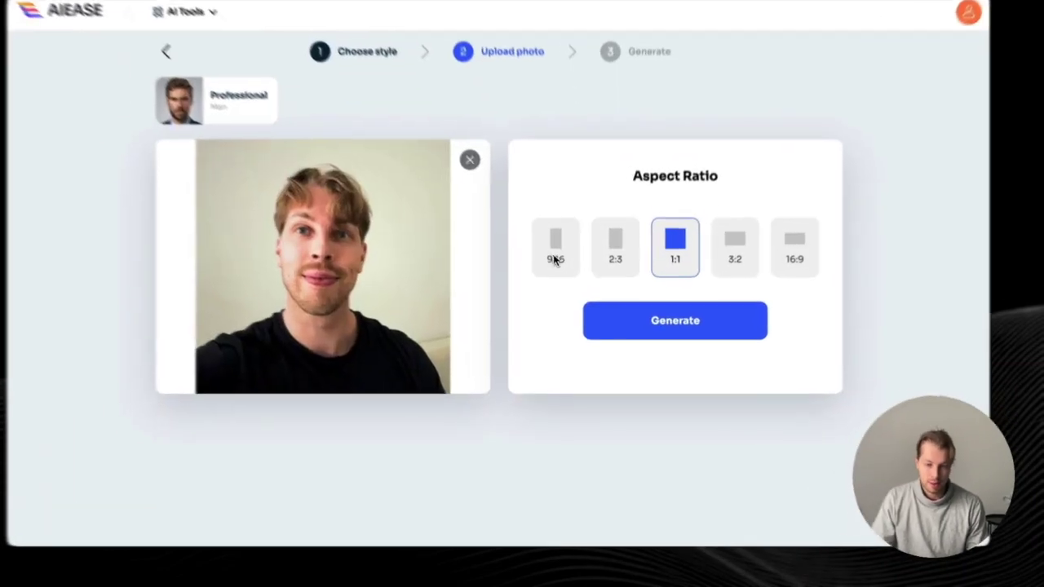
- Generate a 9:16 navy-suit-and-tie headshot on plain grey, then close the enlarged view
{"action": "left_click", "coordinate": [555, 246]}
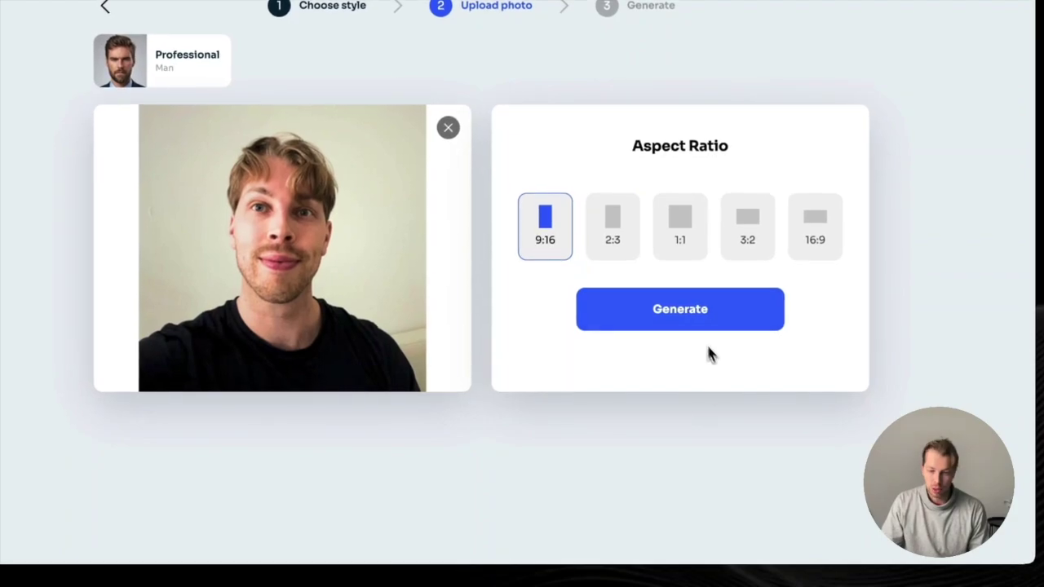
{"action": "left_click", "coordinate": [678, 310]}
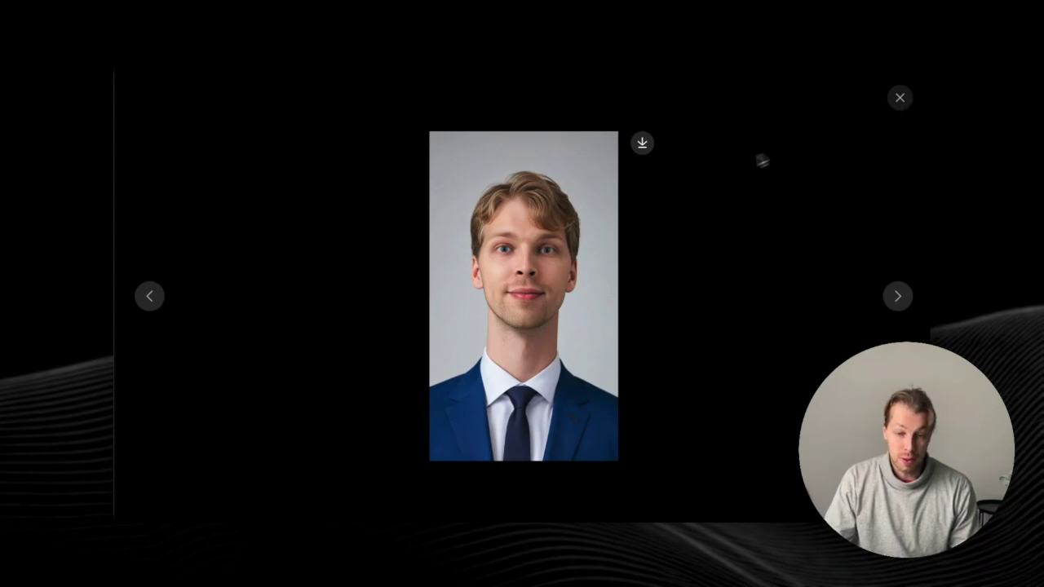
{"action": "left_click", "coordinate": [652, 233]}
- Zoom the AIEASE page out and back to full size, then switch to HeadshotMaster
{"action": "key", "text": "super+minus"}
{"action": "key", "text": "super+minus"}
{"action": "key", "text": "super+minus"}
{"action": "key", "text": "super+minus"}
{"action": "key", "text": "super+minus"}
{"action": "key", "text": "super+minus"}
{"action": "key", "text": "super+minus"}
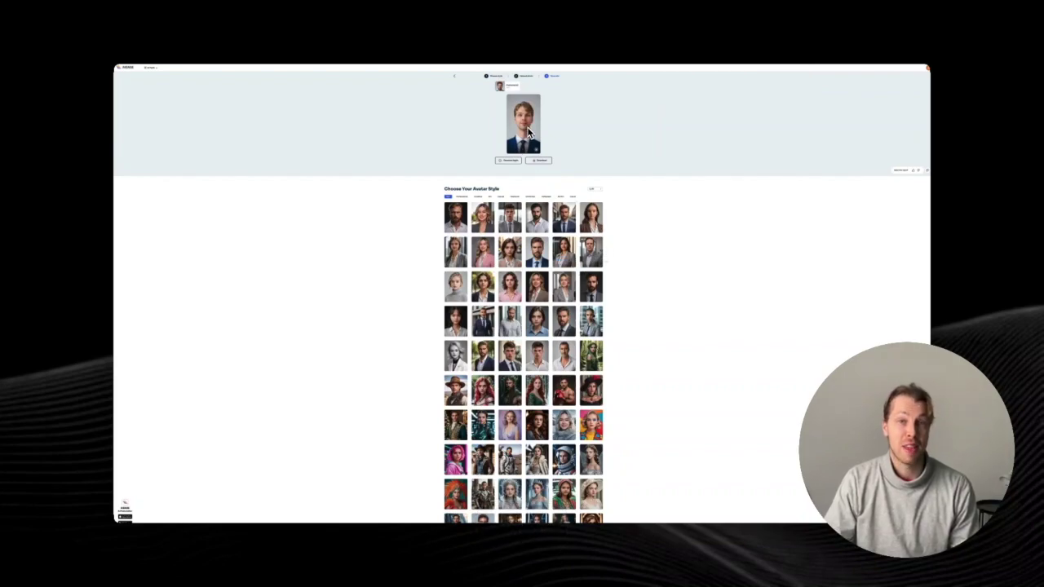
{"action": "key", "text": "super+plus"}
{"action": "key", "text": "super+plus"}
{"action": "key", "text": "super+plus"}
{"action": "key", "text": "super+plus"}
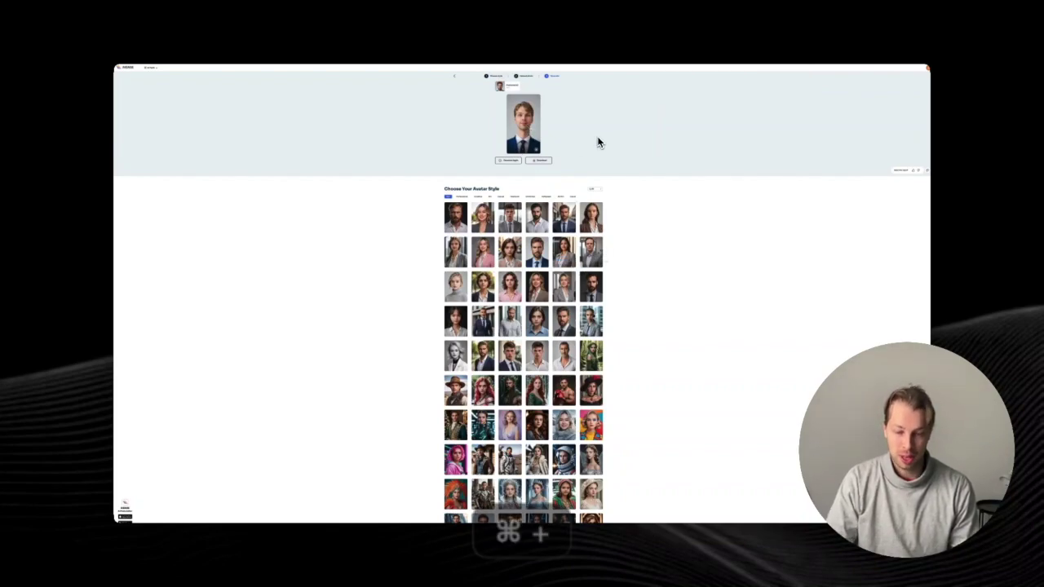
{"action": "key", "text": "super+plus"}
{"action": "key", "text": "super+plus"}
{"action": "key", "text": "super+plus"}
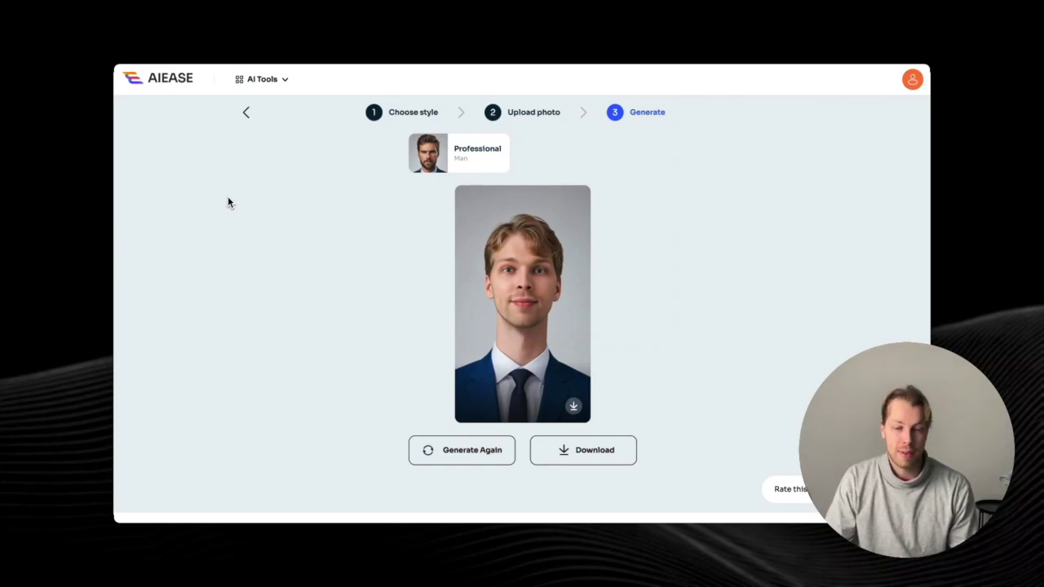
{"action": "left_click", "coordinate": [235, 36]}
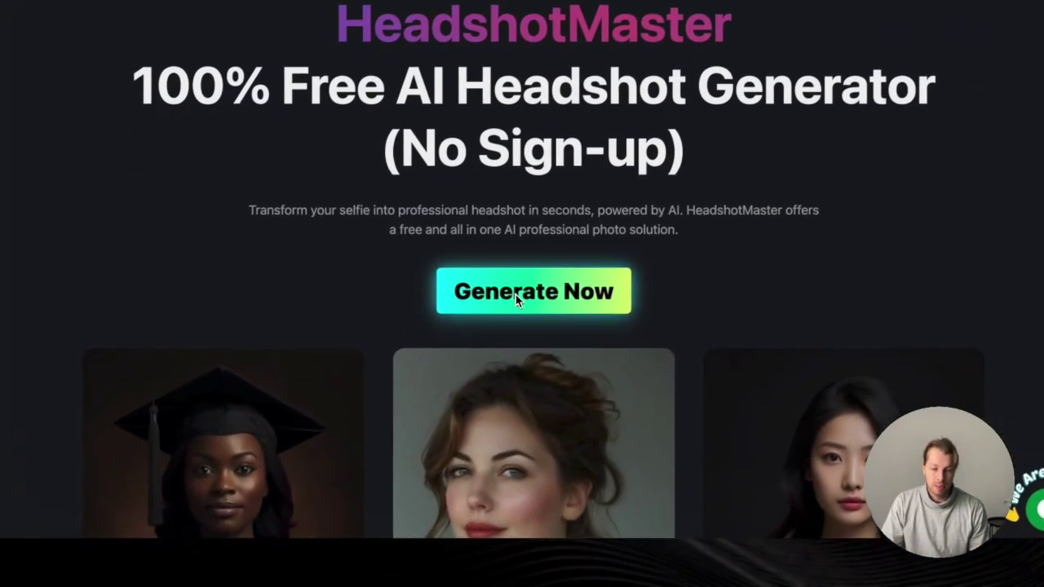
- Start the HeadshotMaster generator and answer male, Street style, and age 25-29
{"action": "left_click", "coordinate": [432, 375]}
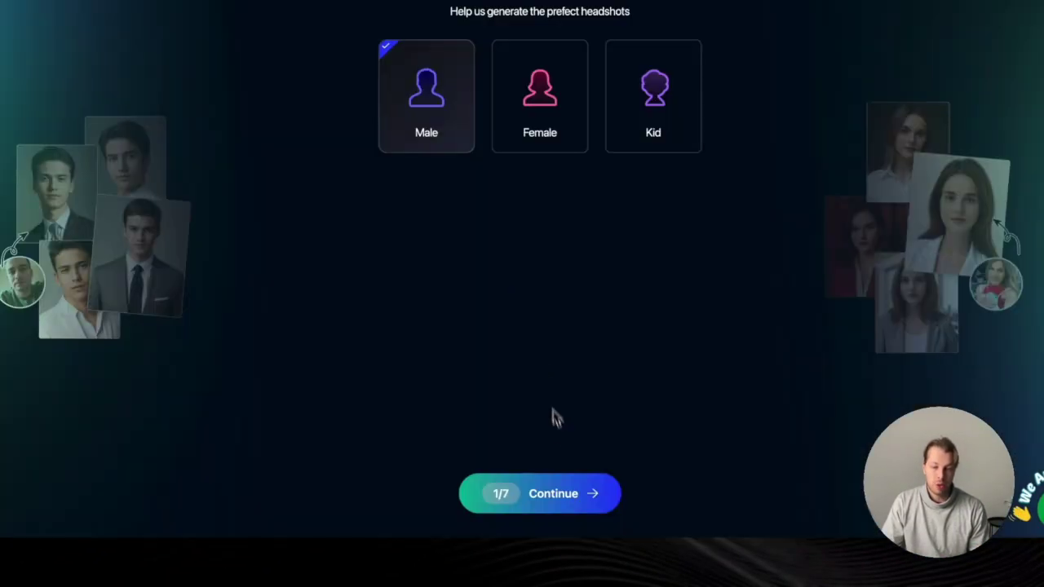
{"action": "left_click", "coordinate": [575, 487]}
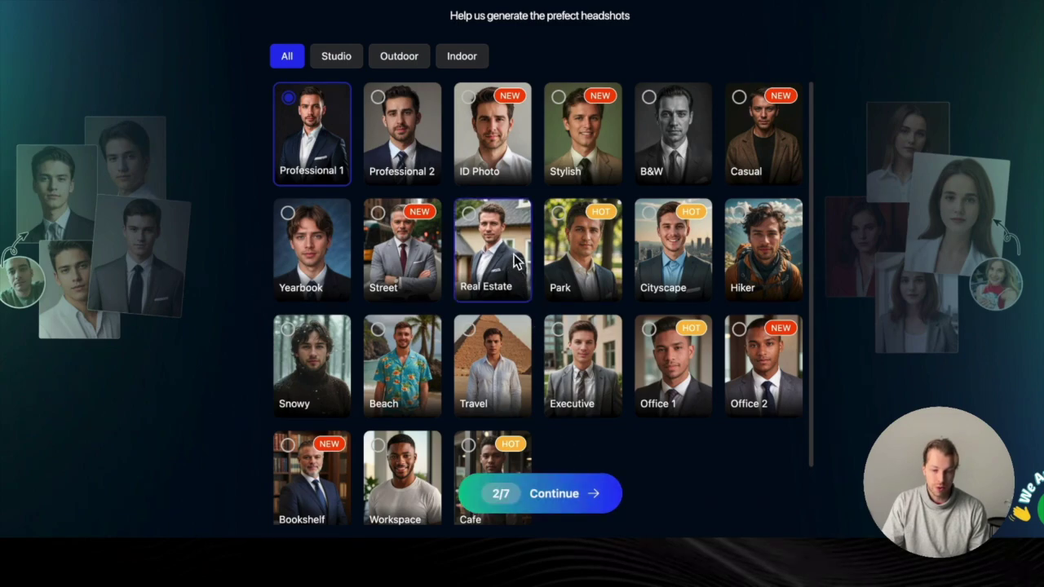
{"action": "left_click", "coordinate": [408, 257]}
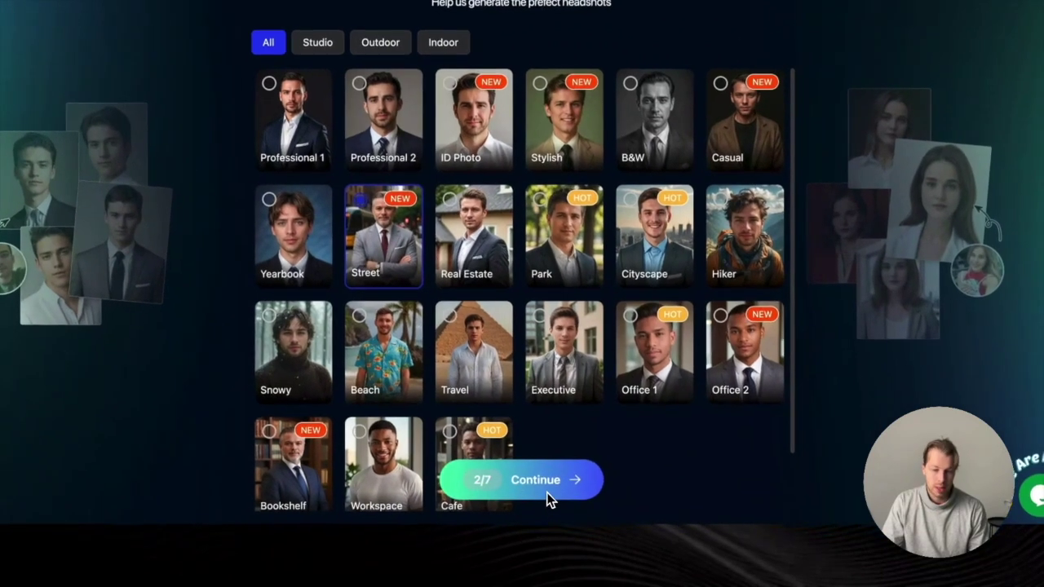
{"action": "left_click", "coordinate": [566, 505]}
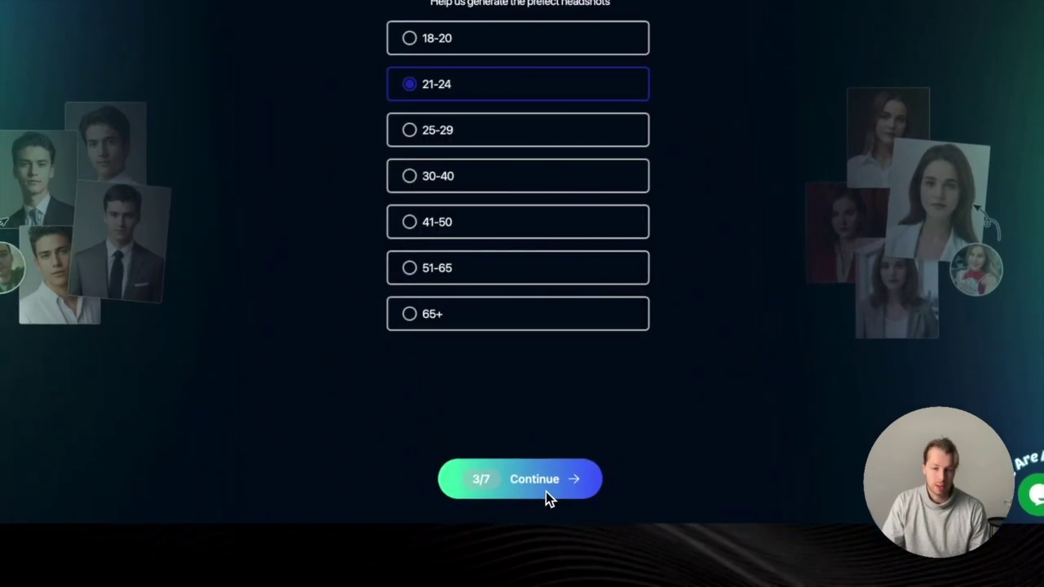
{"action": "left_click", "coordinate": [465, 134]}
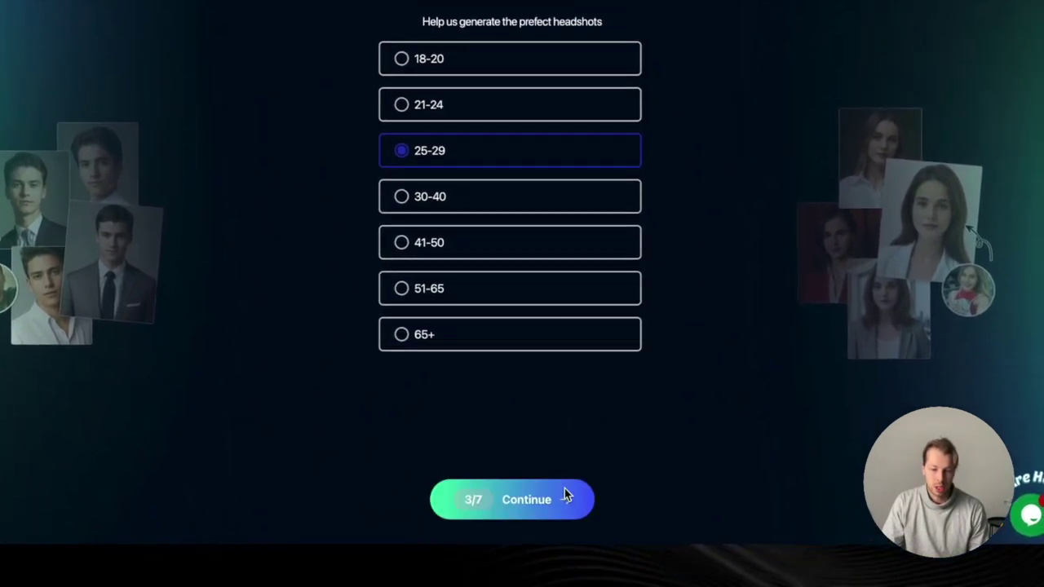
{"action": "left_click", "coordinate": [564, 494]}
- Choose brown hair, skip the beard question, and confirm White / Caucasian ethnicity
{"action": "left_click", "coordinate": [554, 262]}
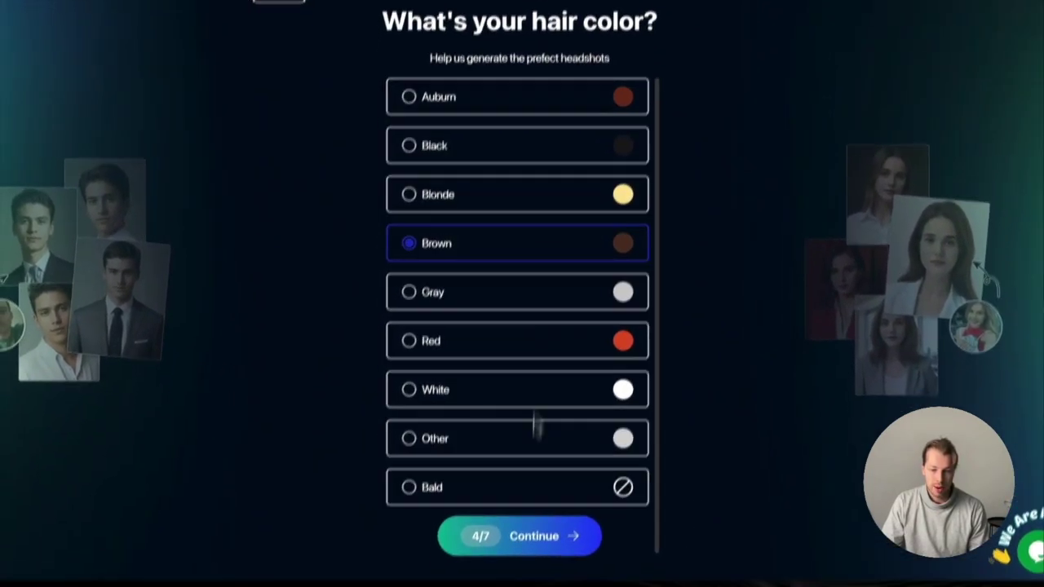
{"action": "left_click", "coordinate": [543, 536]}
{"action": "left_click", "coordinate": [549, 478]}
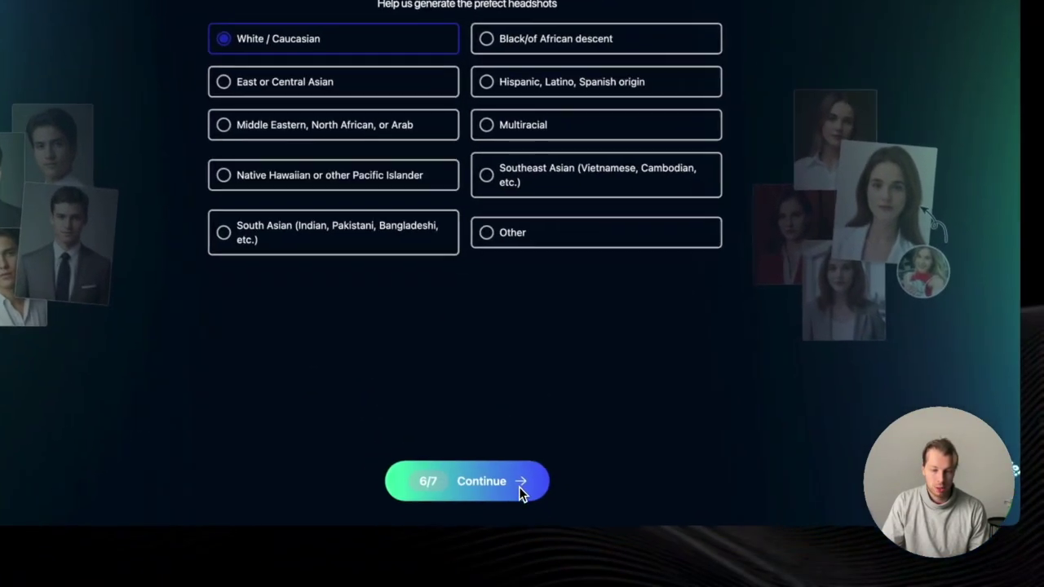
{"action": "left_click", "coordinate": [608, 584]}
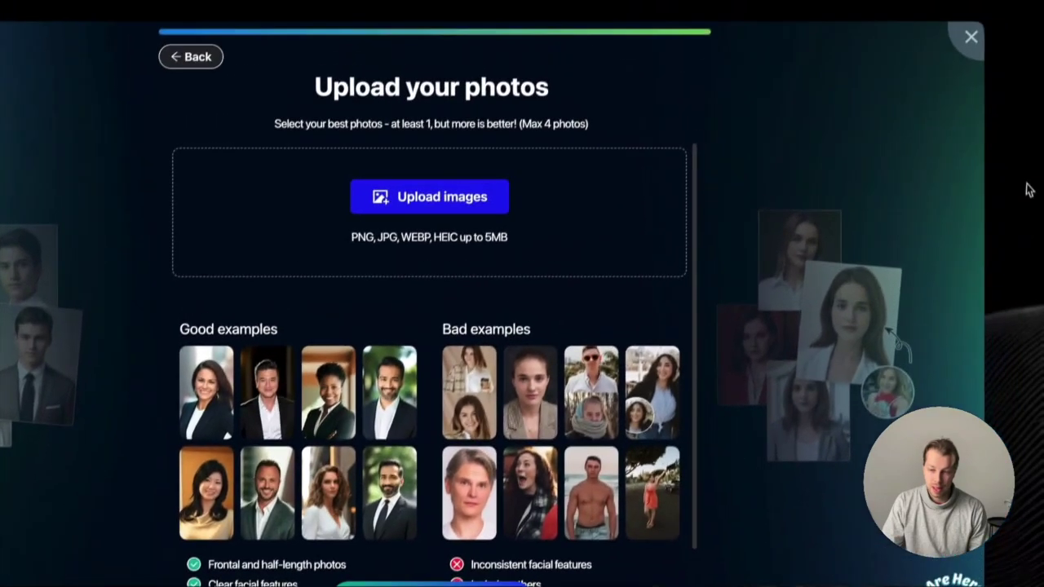
- Upload the selfie and generate the suited city-street headshots
{"action": "left_click_drag", "start_coordinate": [1019, 217], "coordinate": [430, 229]}
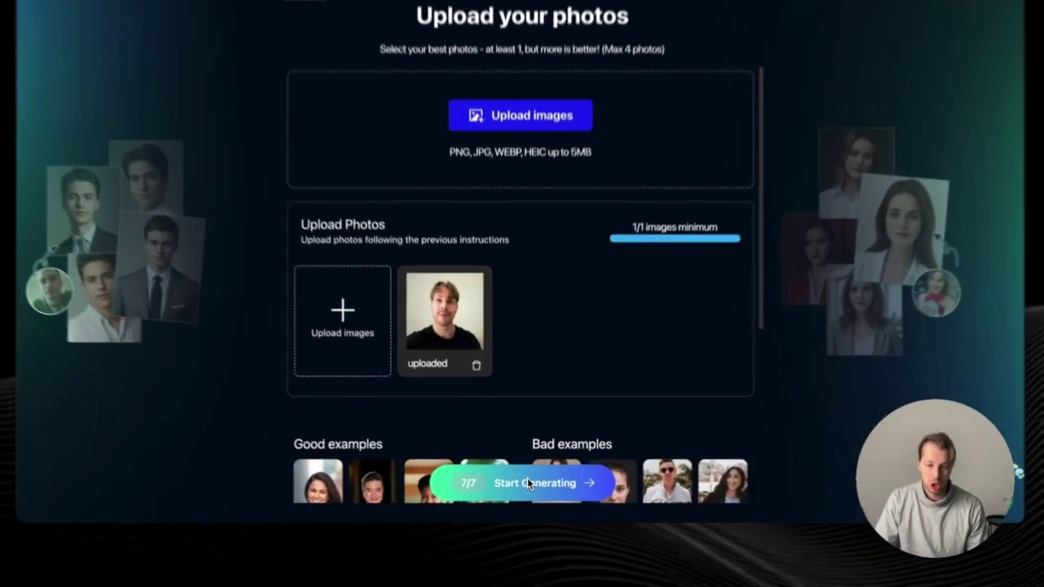
{"action": "left_click", "coordinate": [538, 491]}
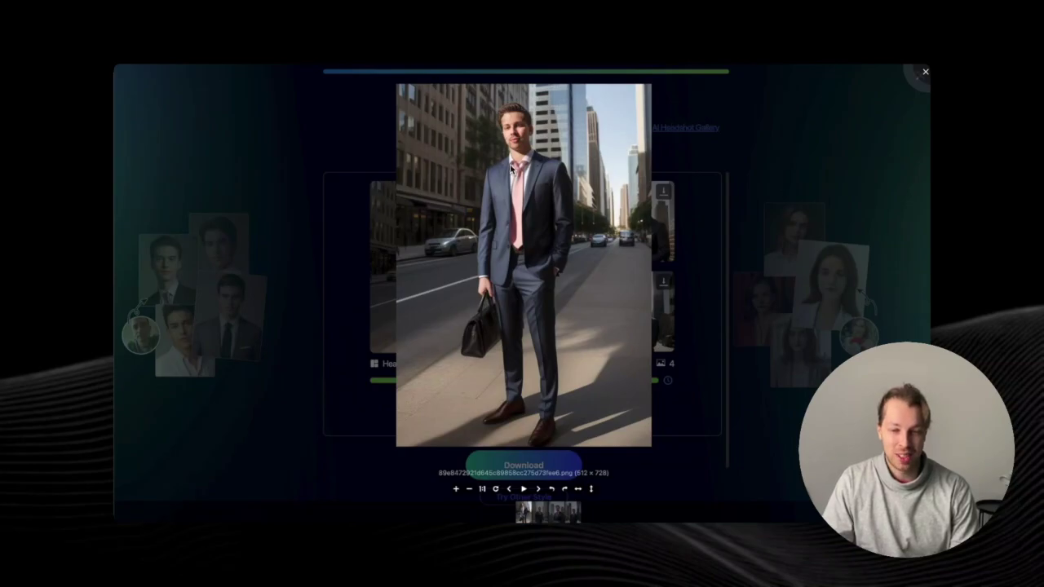
{"action": "key", "text": "Right"}
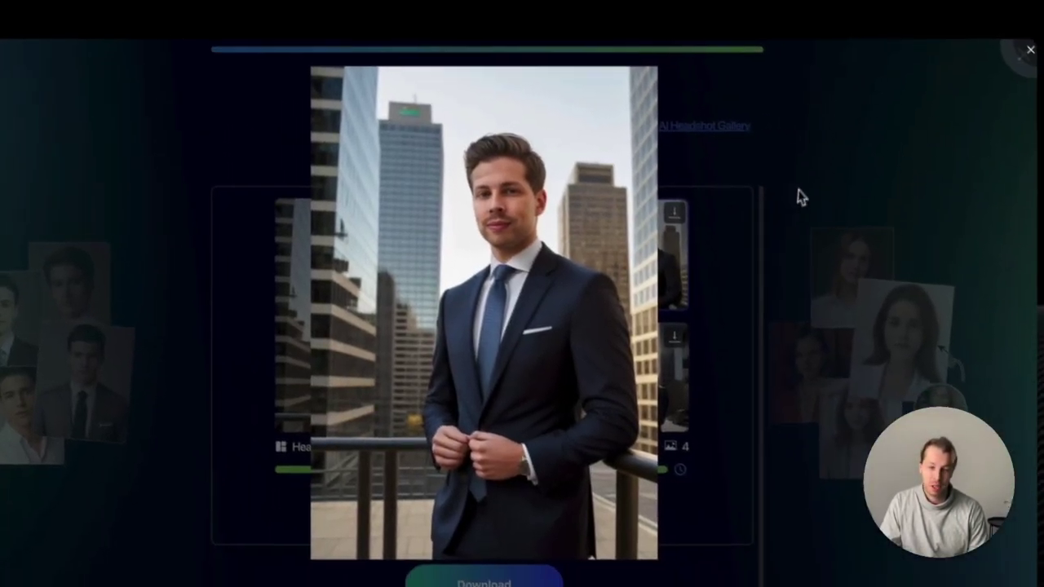
- Enlarge and compare the four headshots, ending on the maroon-tie shot
{"action": "left_click", "coordinate": [744, 188]}
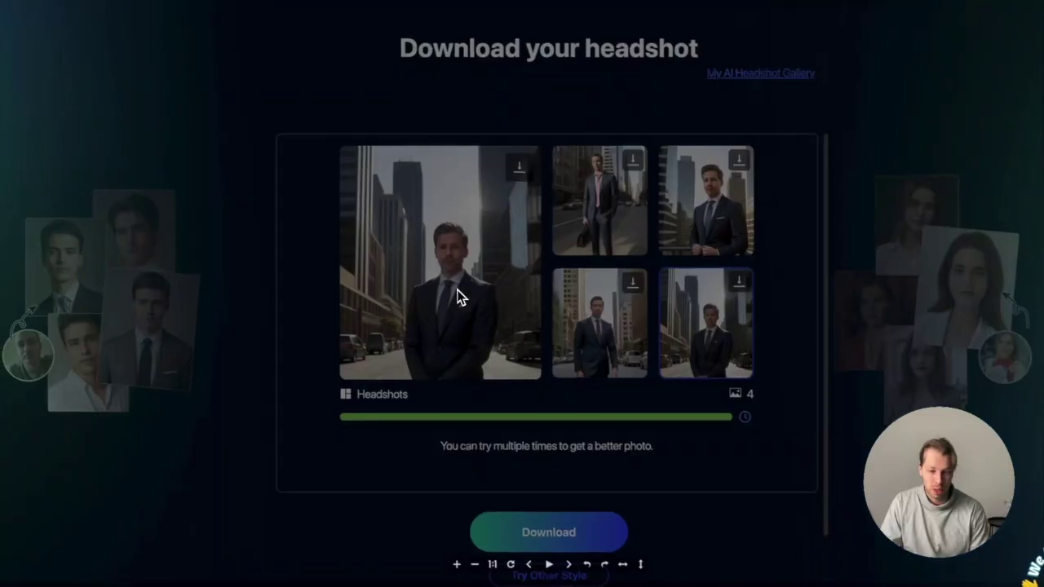
{"action": "left_click", "coordinate": [359, 334]}
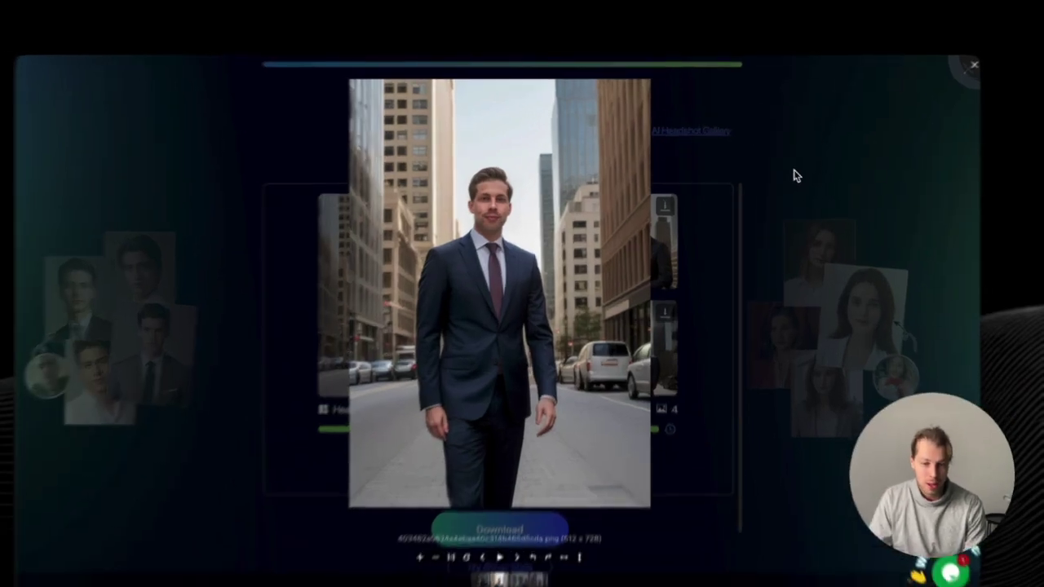
{"action": "left_click", "coordinate": [773, 165]}
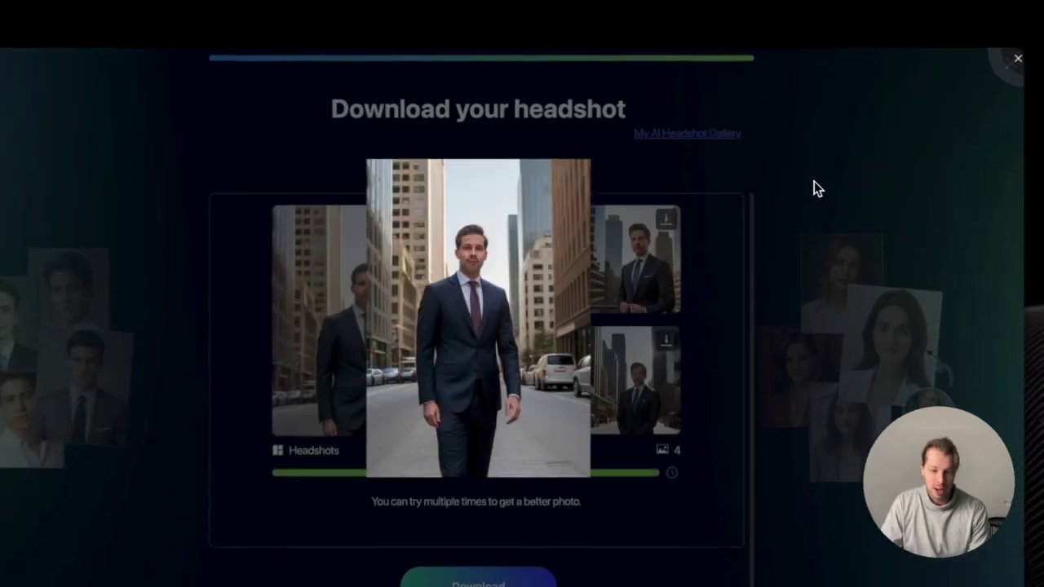
{"action": "left_click", "coordinate": [531, 281]}
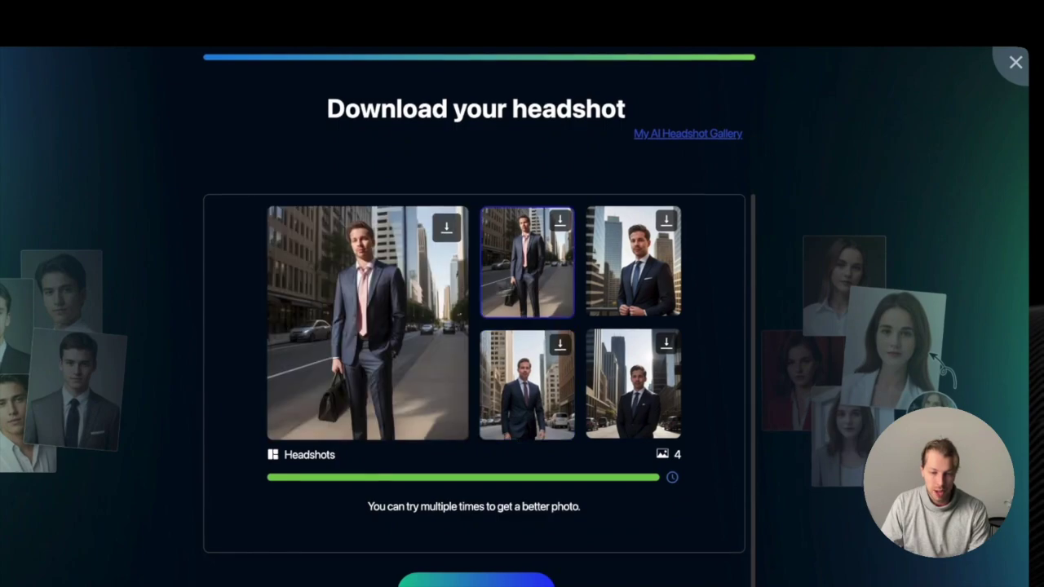
{"action": "left_click", "coordinate": [406, 296]}
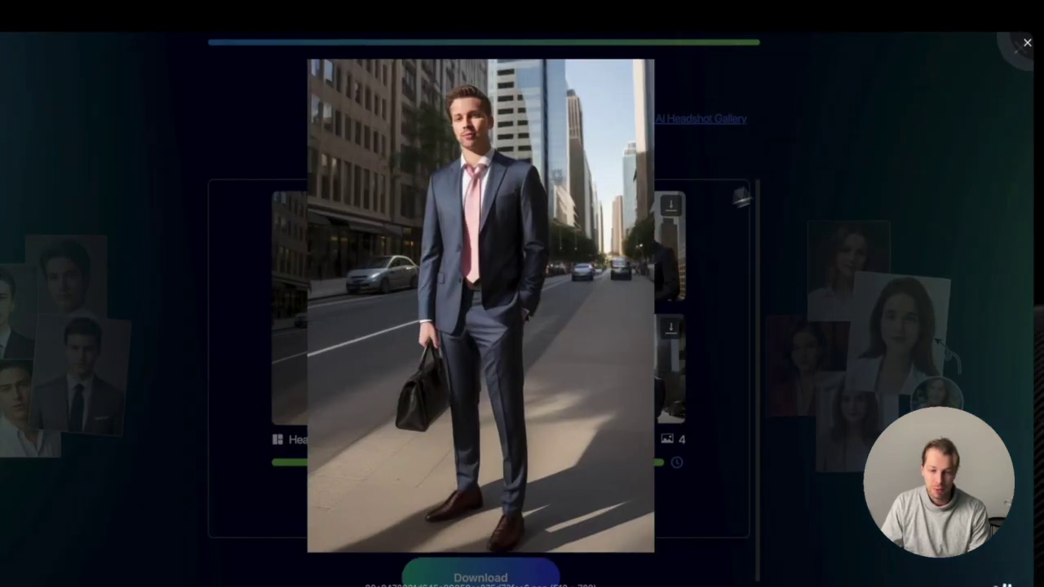
{"action": "left_click", "coordinate": [799, 173]}
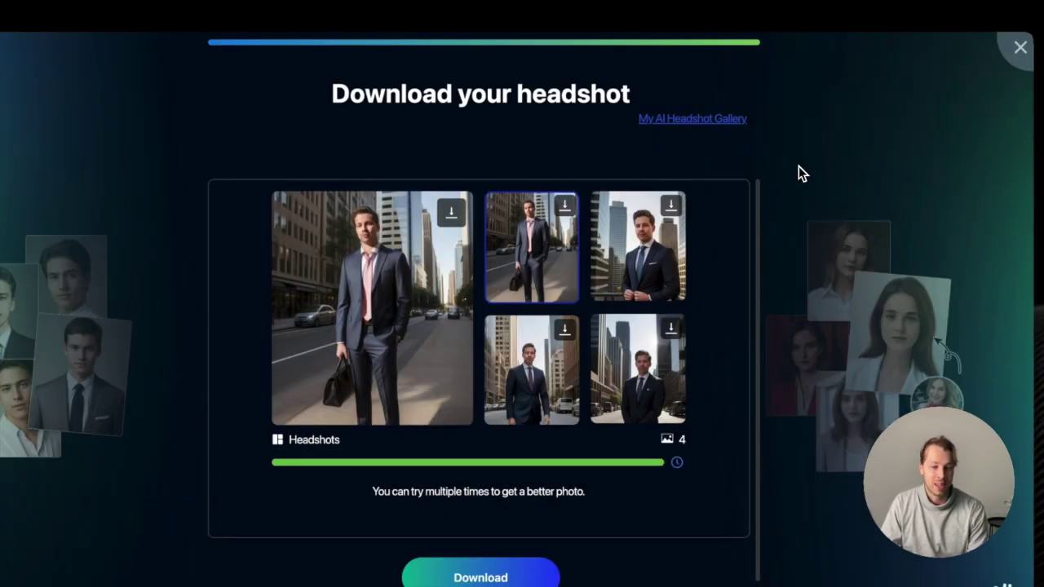
{"action": "left_click", "coordinate": [531, 370]}
- Open the maroon-tie headshot in Preview, zoom in, and enlarge the window leftward and upward
{"action": "left_click", "coordinate": [345, 296]}
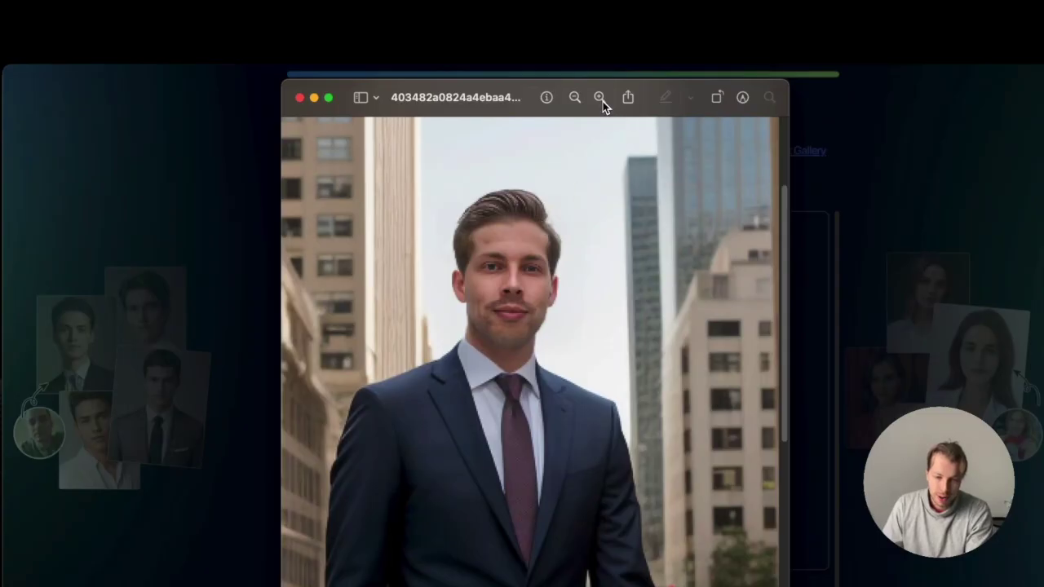
{"action": "left_click", "coordinate": [600, 98]}
{"action": "scroll", "coordinate": [522, 236], "scroll_direction": "up", "scroll_amount": 2}
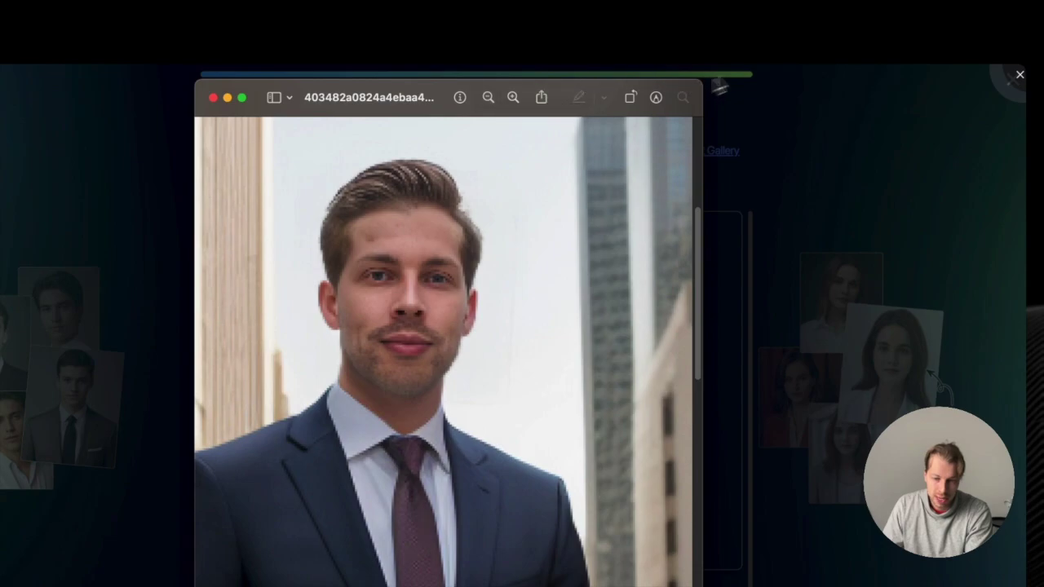
{"action": "left_click_drag", "start_coordinate": [701, 82], "coordinate": [822, 33]}
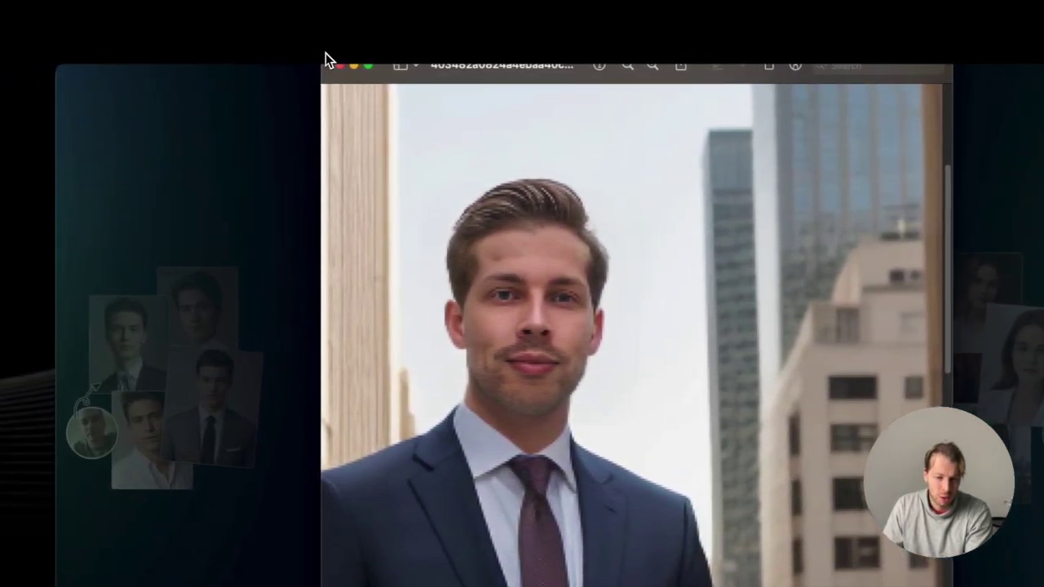
{"action": "left_click_drag", "start_coordinate": [326, 53], "coordinate": [185, 36]}
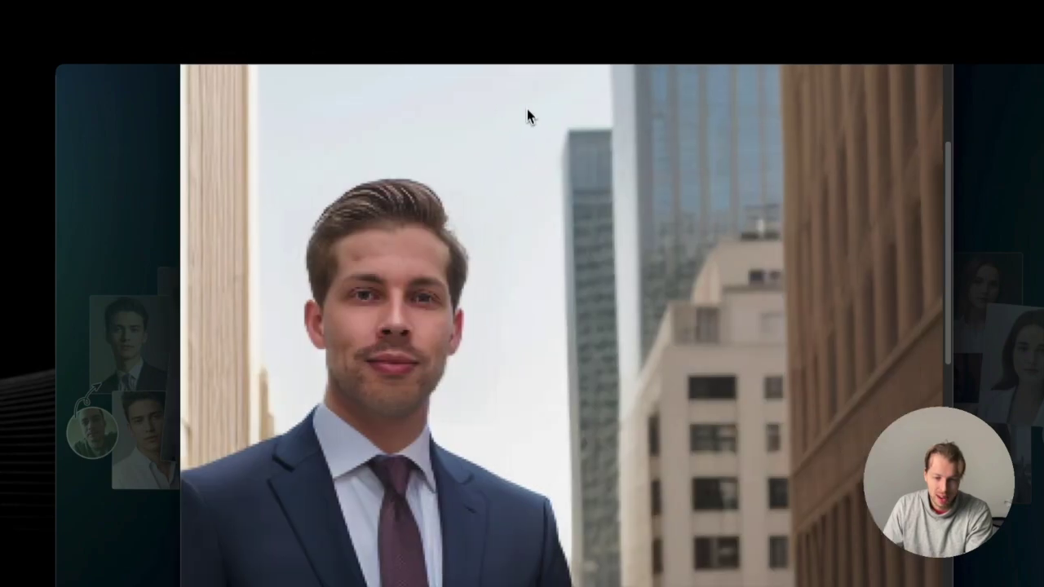